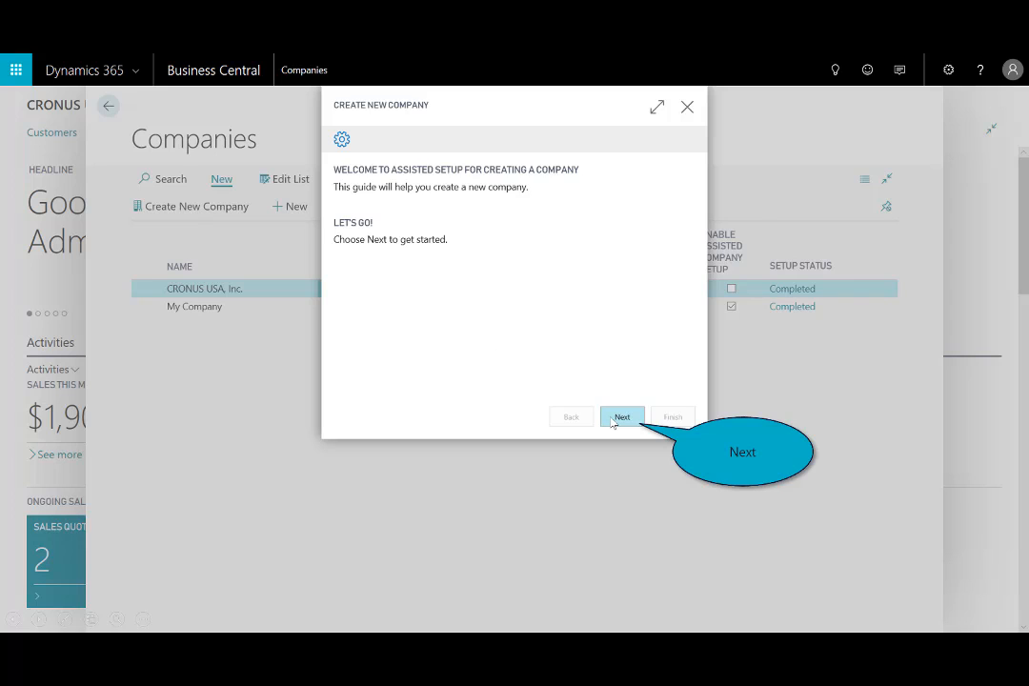
# Create a new company named "CRONUS USA, Inc. - Company 1" with the Production - Setup Data Only option, using the assisted guide.
pyautogui.click(621, 418)
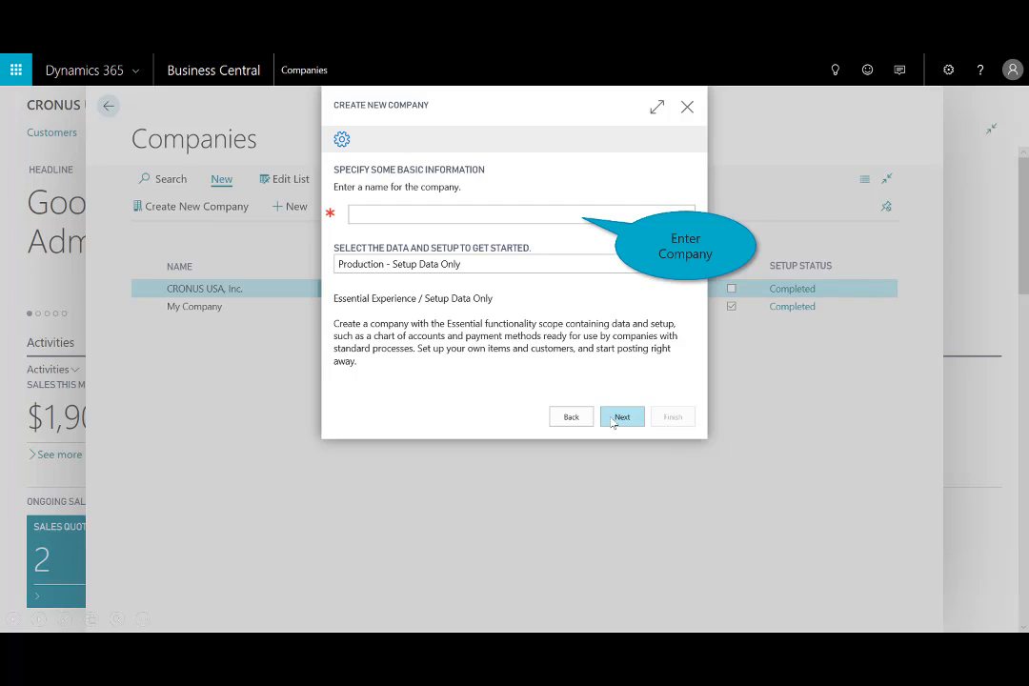
pyautogui.click(502, 216)
pyautogui.write('CRONUS USA, Inc. - Company 1')
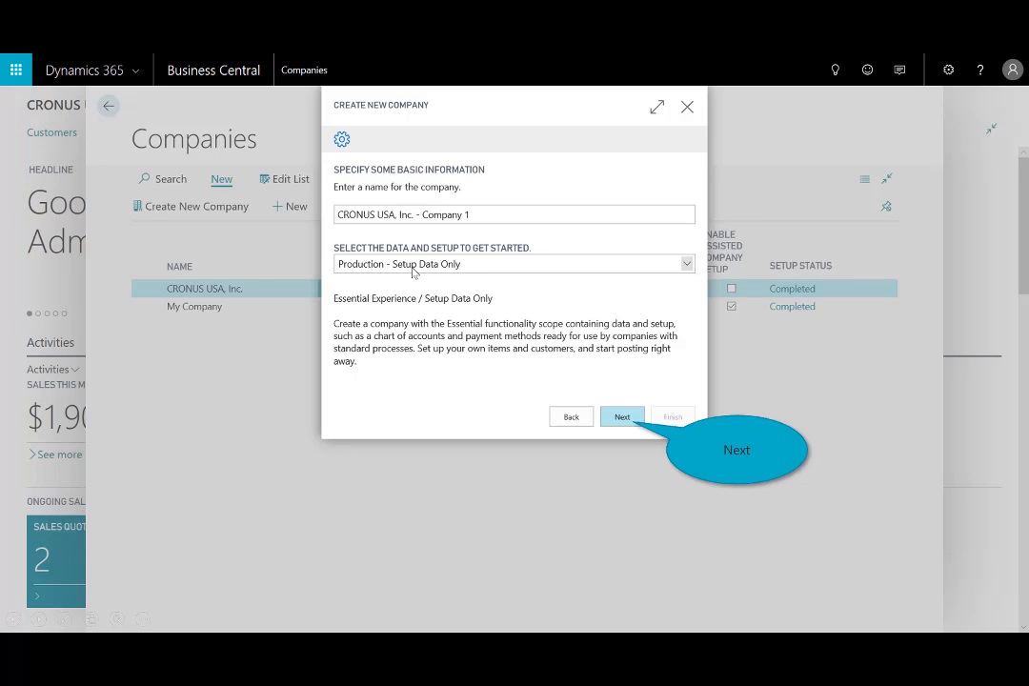
pyautogui.click(622, 417)
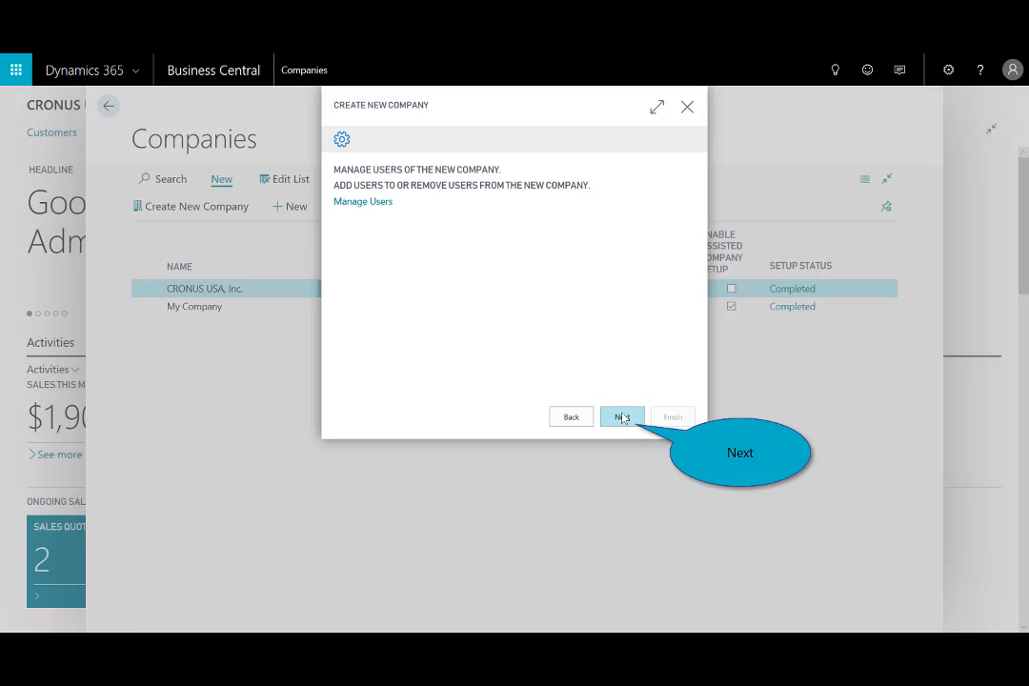
pyautogui.click(623, 417)
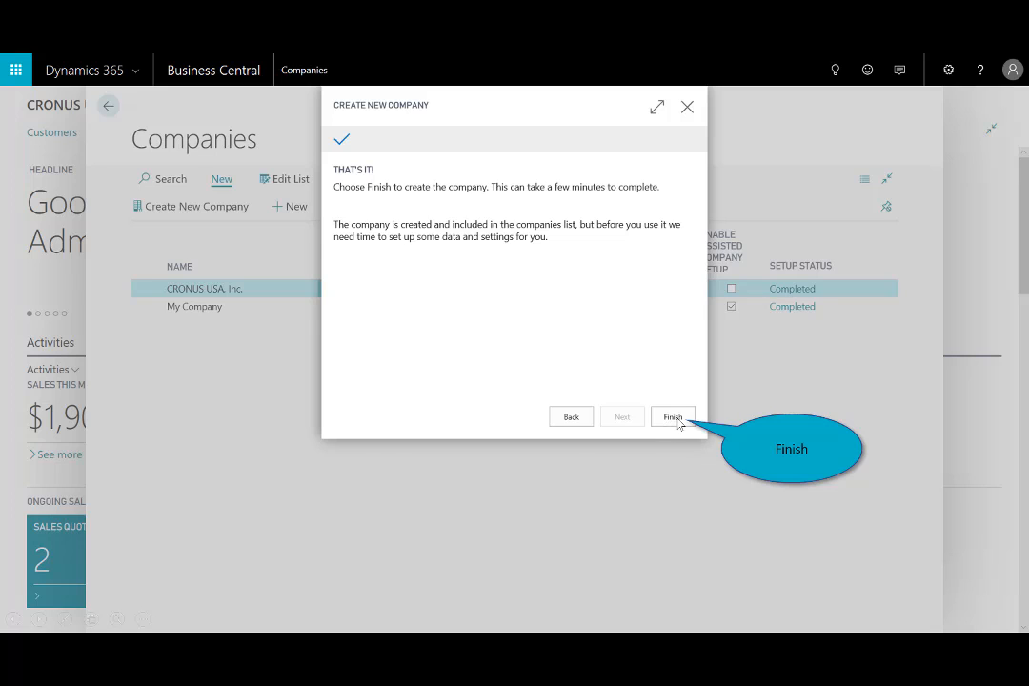
pyautogui.click(674, 419)
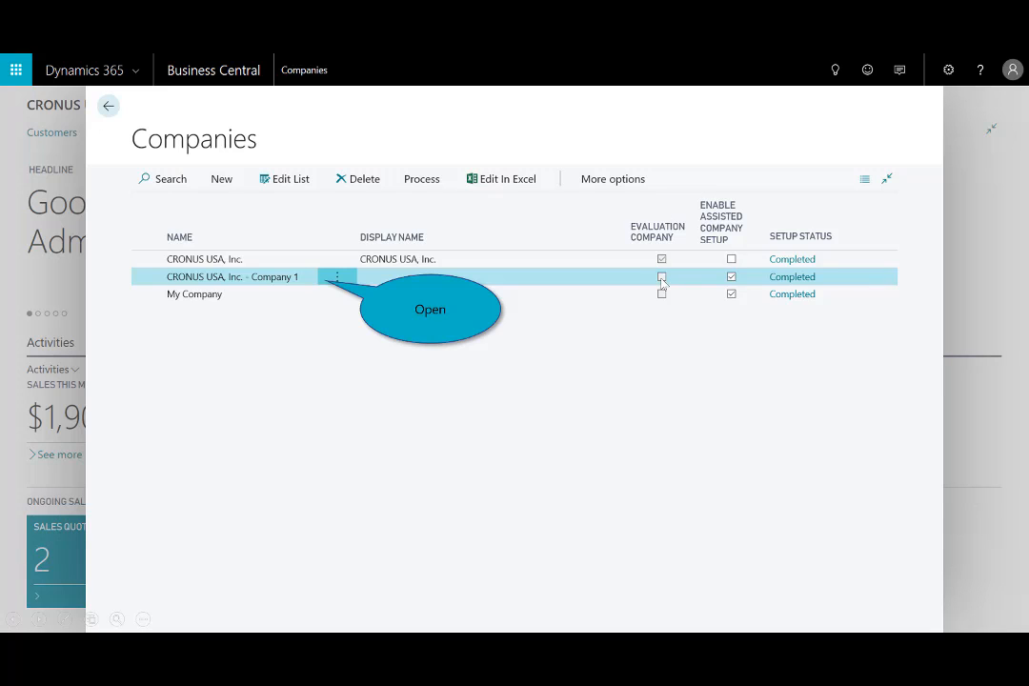
# Open CRONUS USA, Inc. - Company 1, accept the terms and conditions, and start its 30-day trial.
pyautogui.click(298, 276)
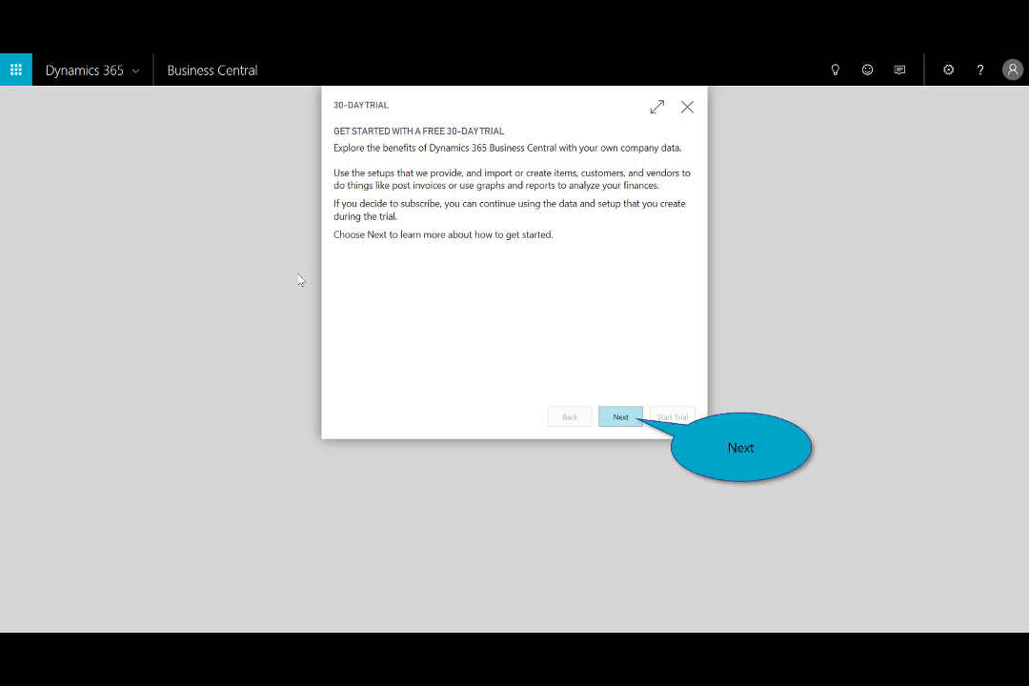
pyautogui.click(617, 420)
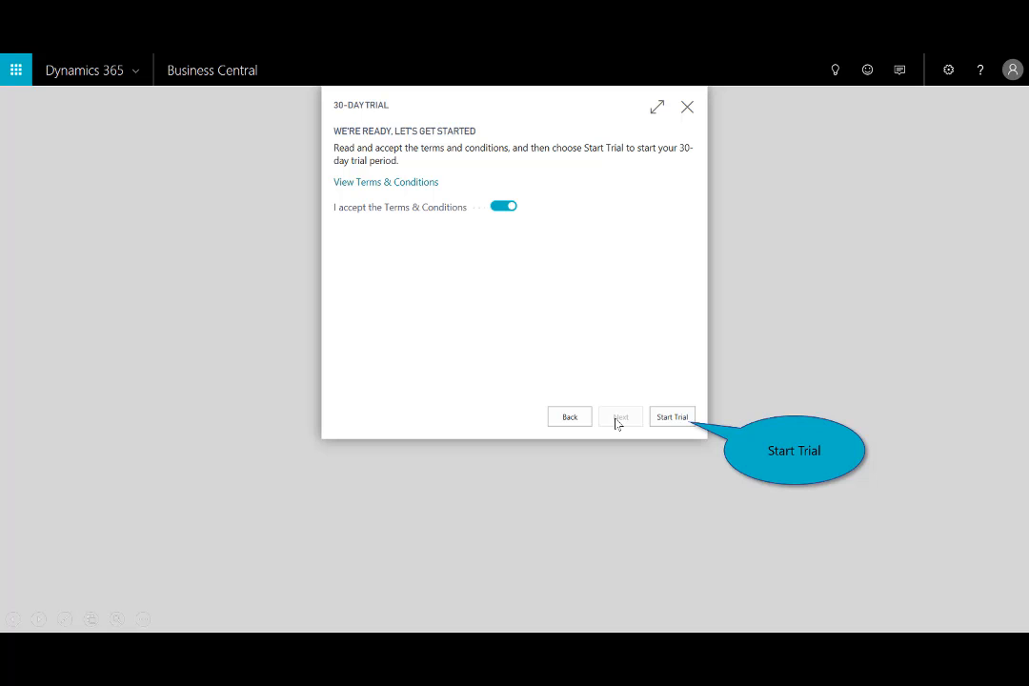
pyautogui.click(672, 417)
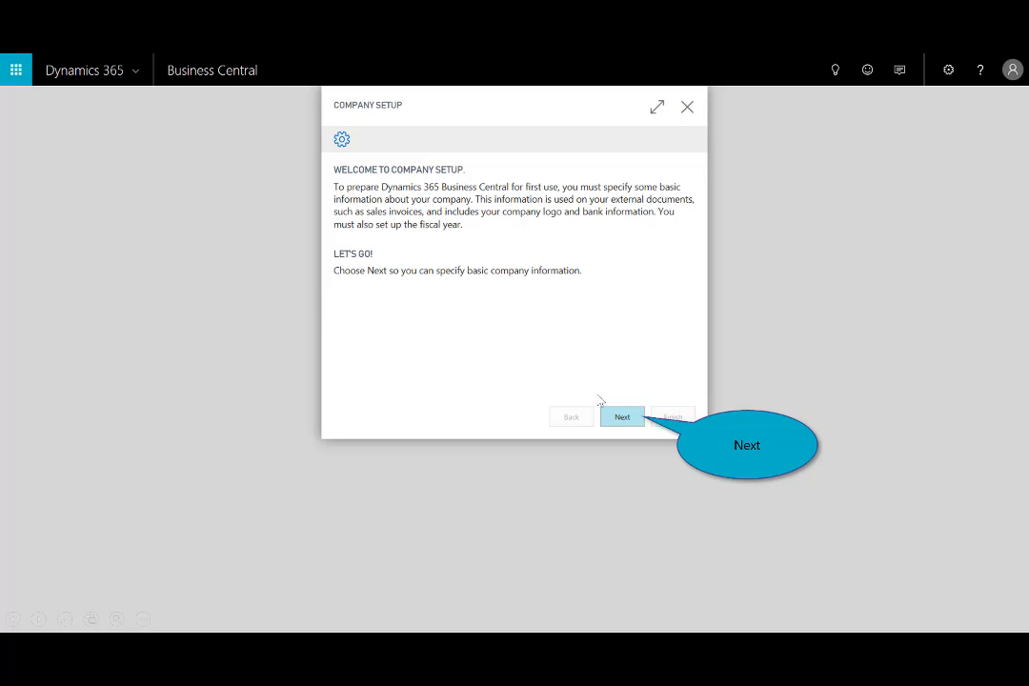
# Fill in the company's address and its phone, email and home page details in the Company Setup guide.
pyautogui.click(628, 423)
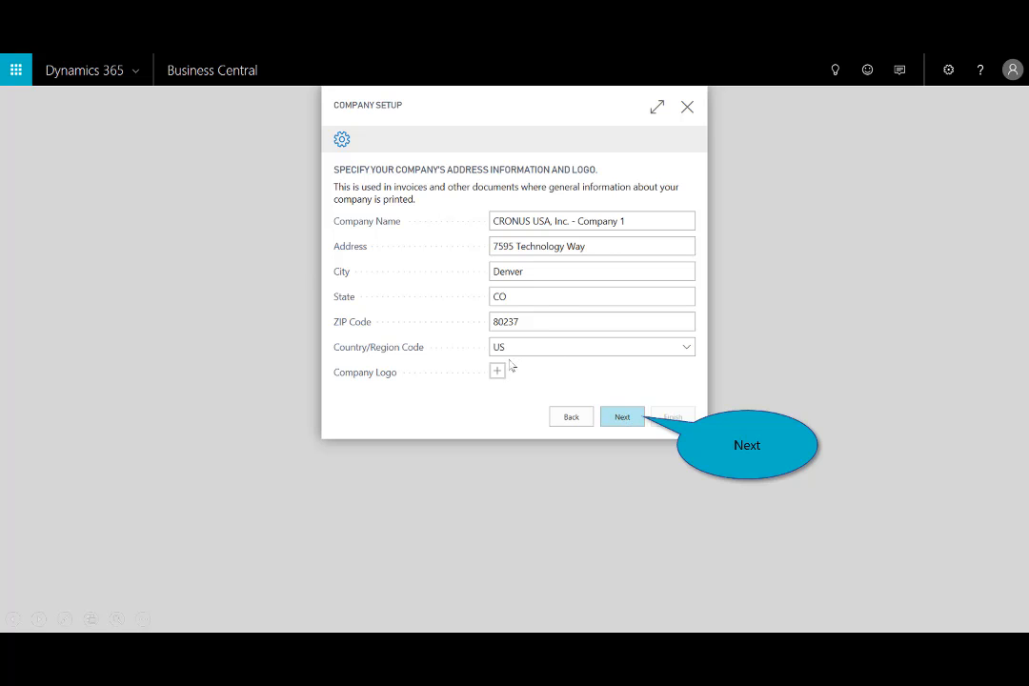
pyautogui.click(623, 418)
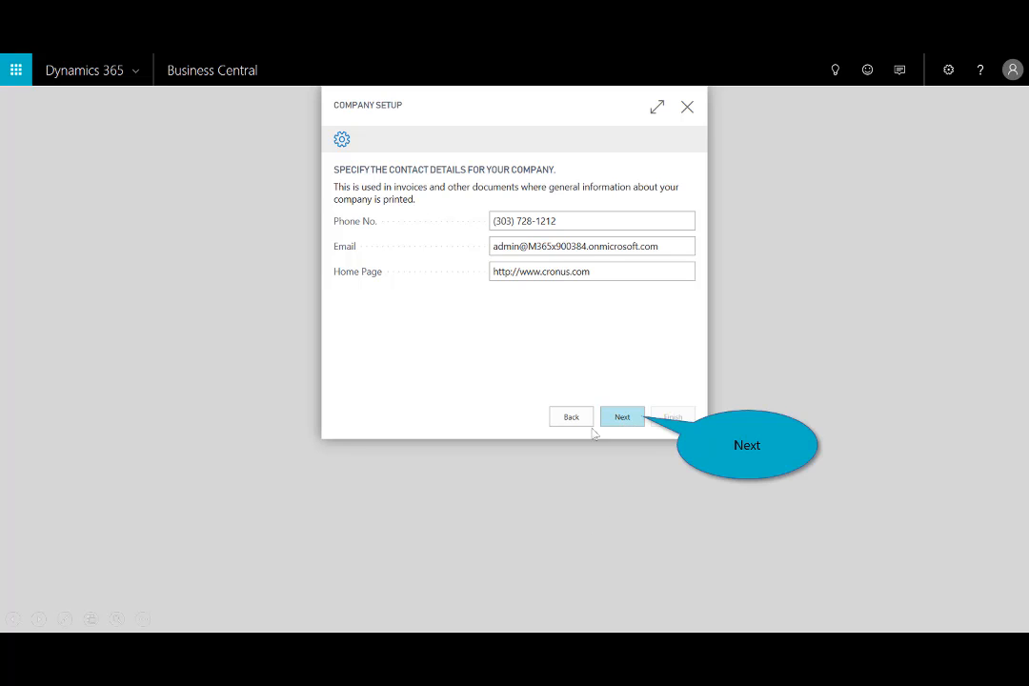
pyautogui.click(622, 422)
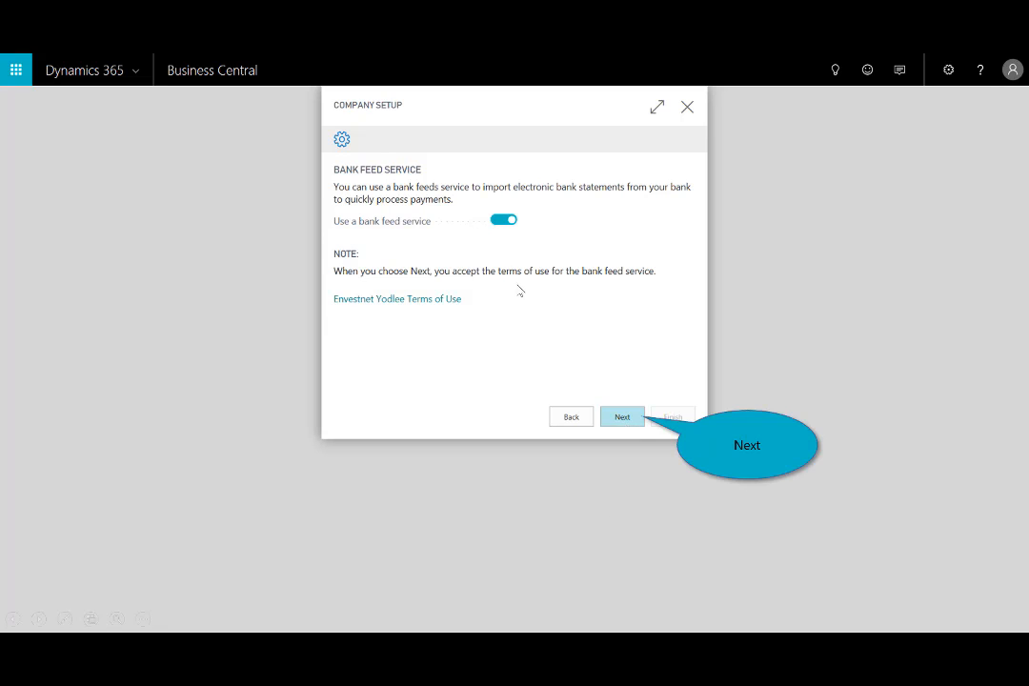
# Accept the bank feed service, select Chase as the bank to link, and cancel the account linking.
pyautogui.click(622, 418)
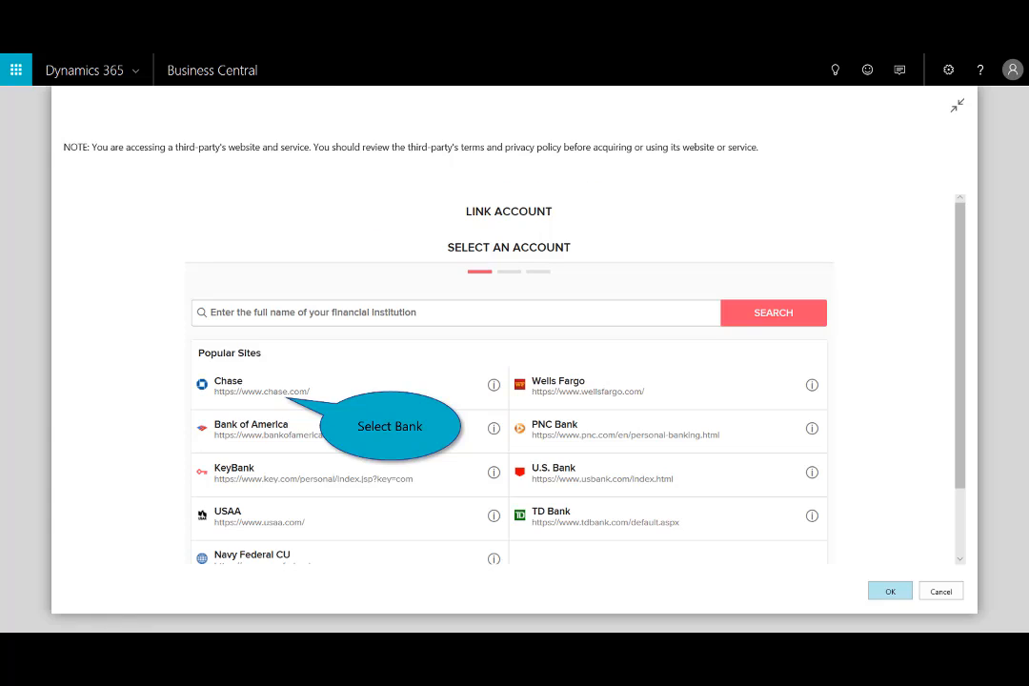
pyautogui.click(277, 391)
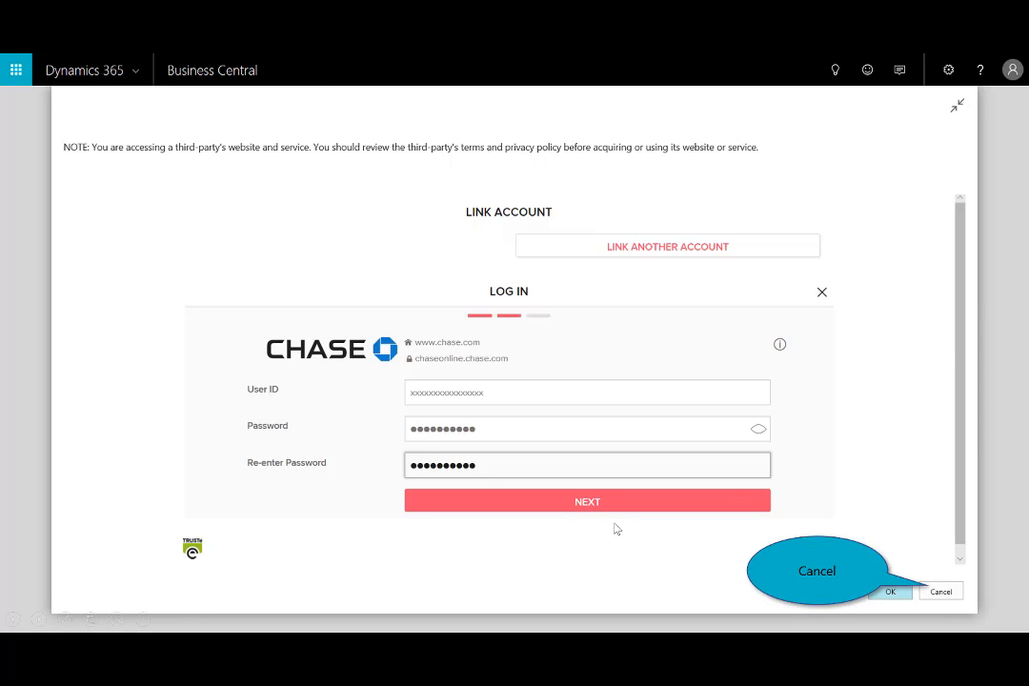
pyautogui.click(942, 593)
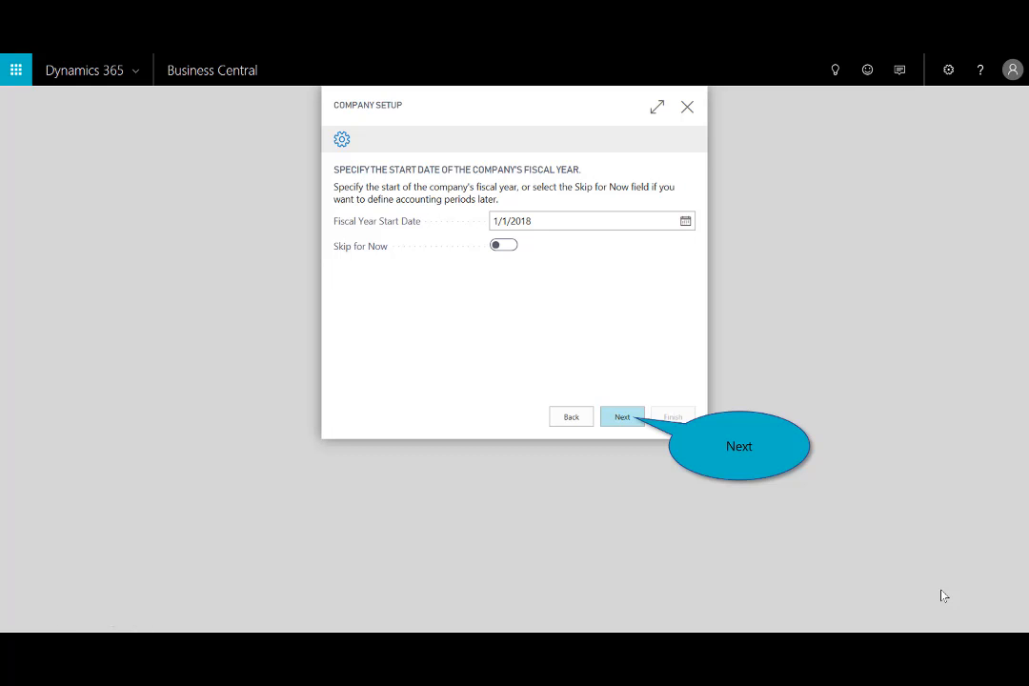
# Set the fiscal year start date to 1/1/2018 and the costing method to FIFO, and finish the company setup.
pyautogui.click(623, 418)
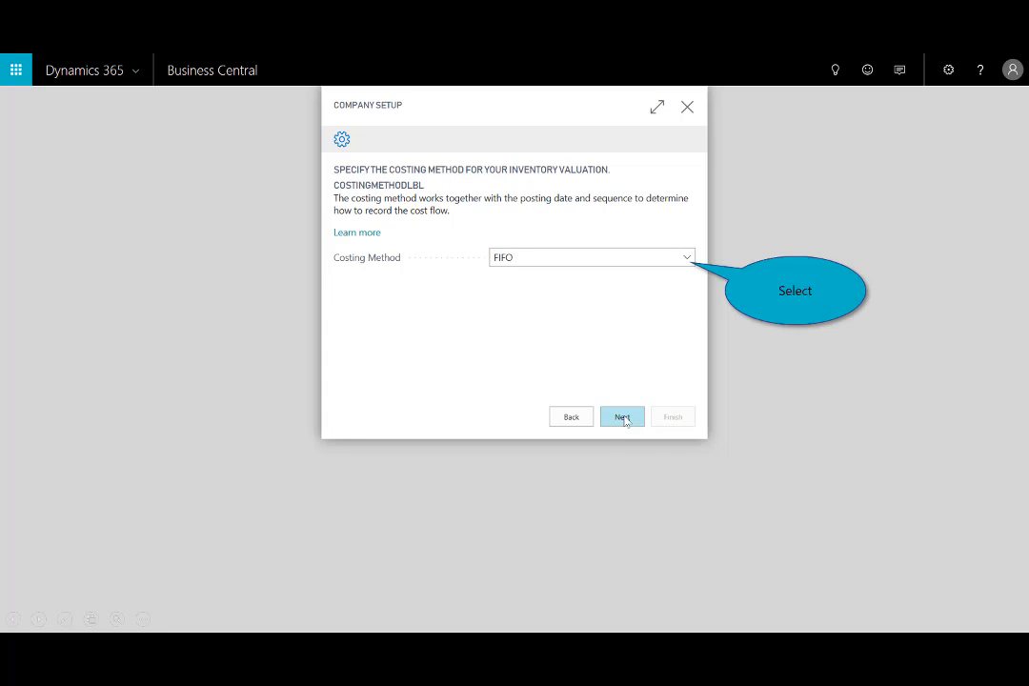
pyautogui.click(687, 257)
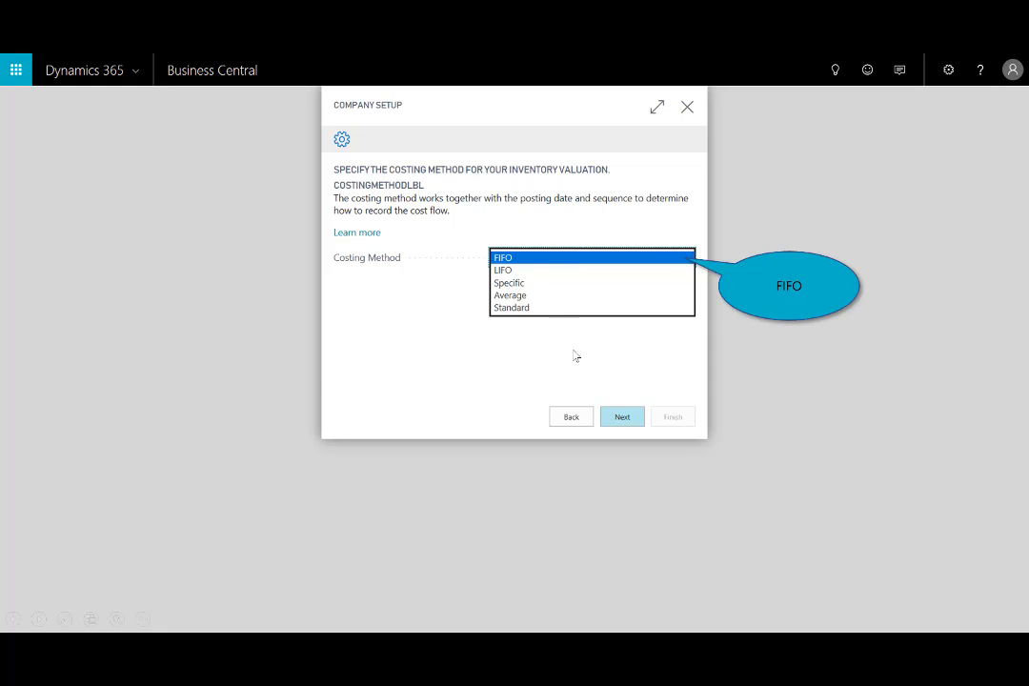
pyautogui.click(526, 260)
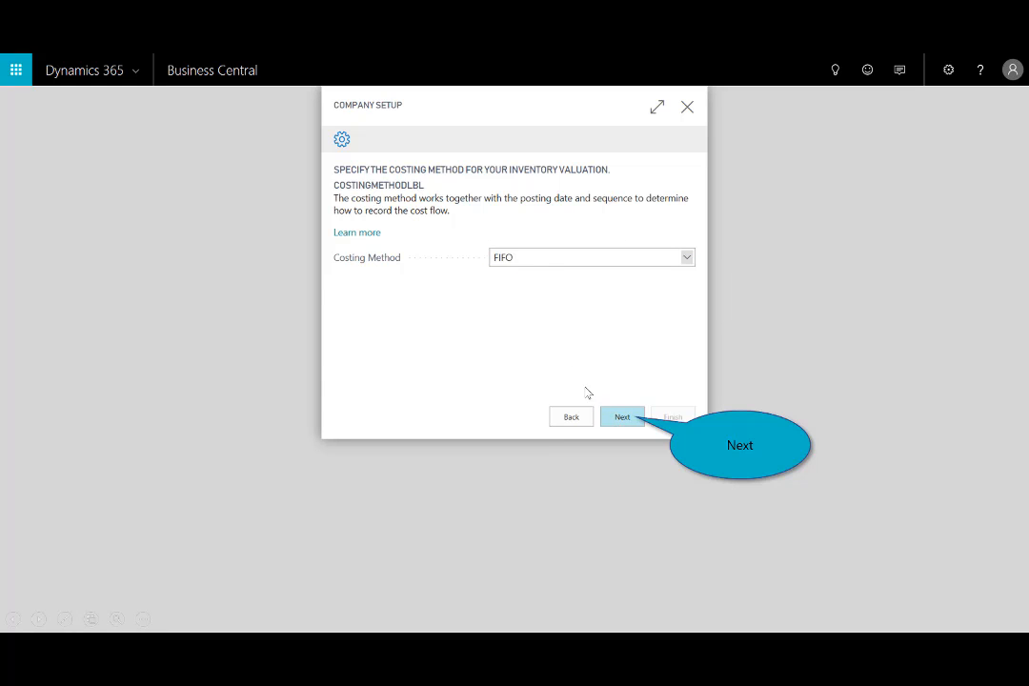
pyautogui.click(622, 418)
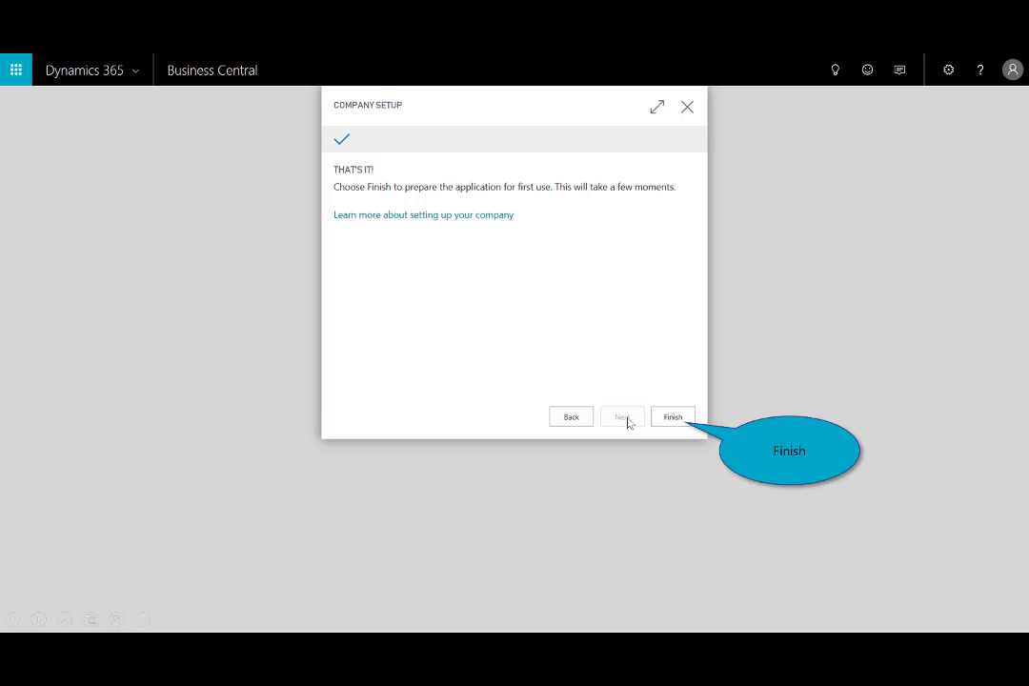
pyautogui.click(678, 421)
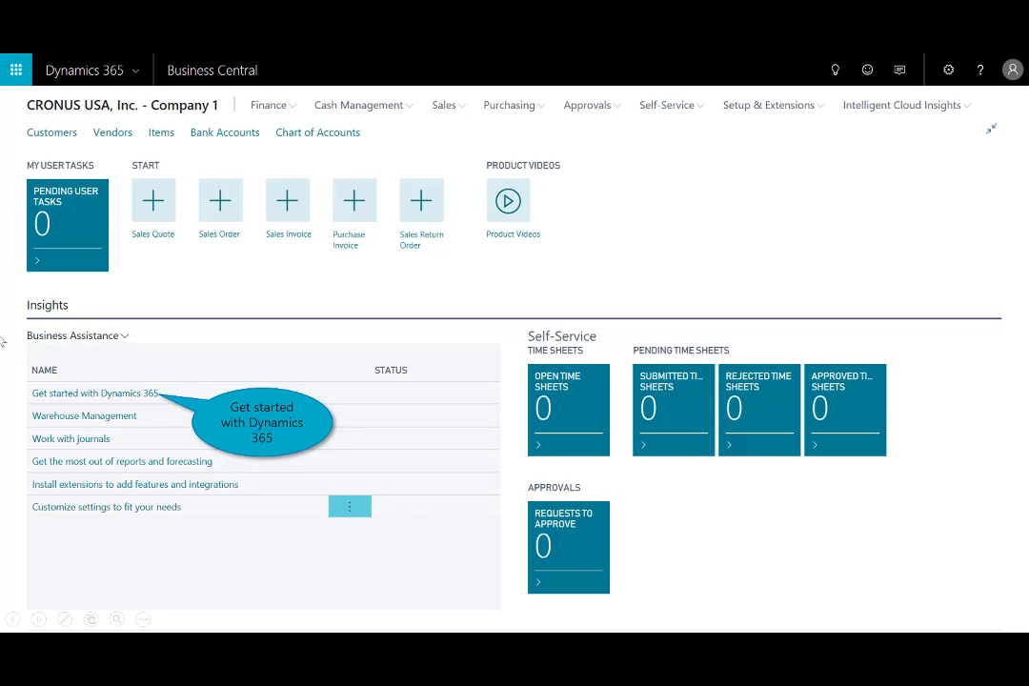
# View the Get started with Dynamics 365 resources, open the Migrate Business Data video, and close it.
pyautogui.click(117, 401)
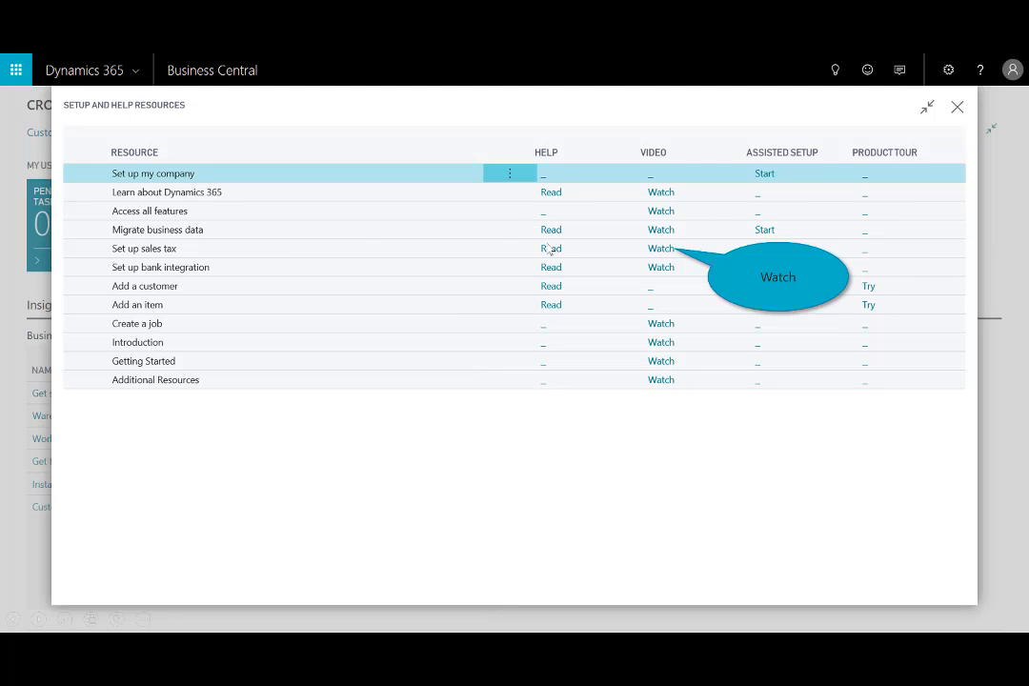
pyautogui.click(665, 264)
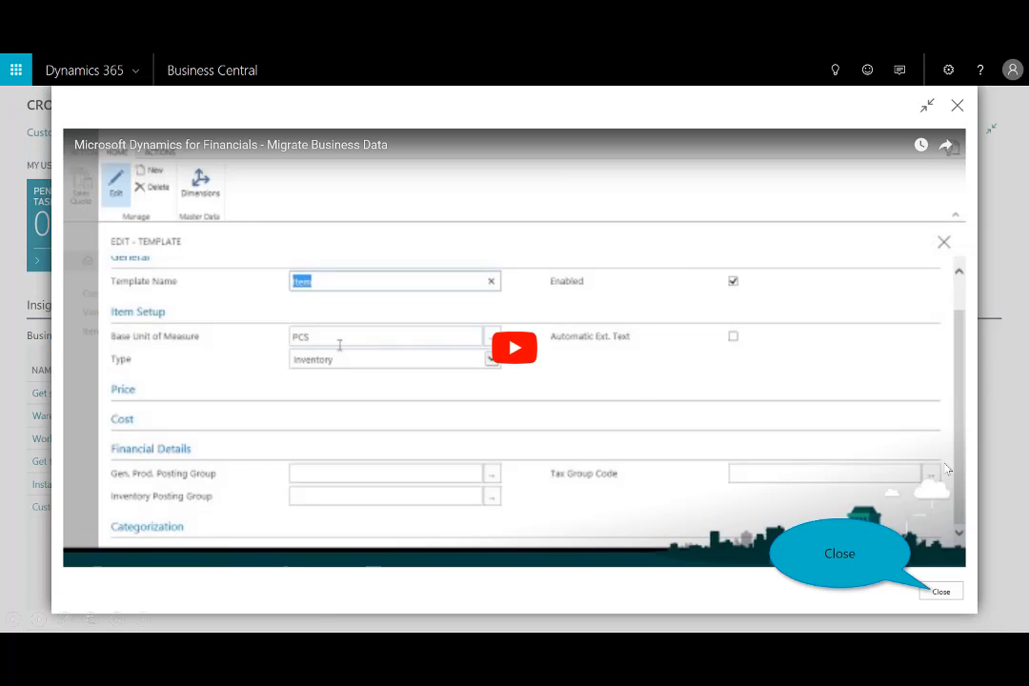
pyautogui.click(940, 592)
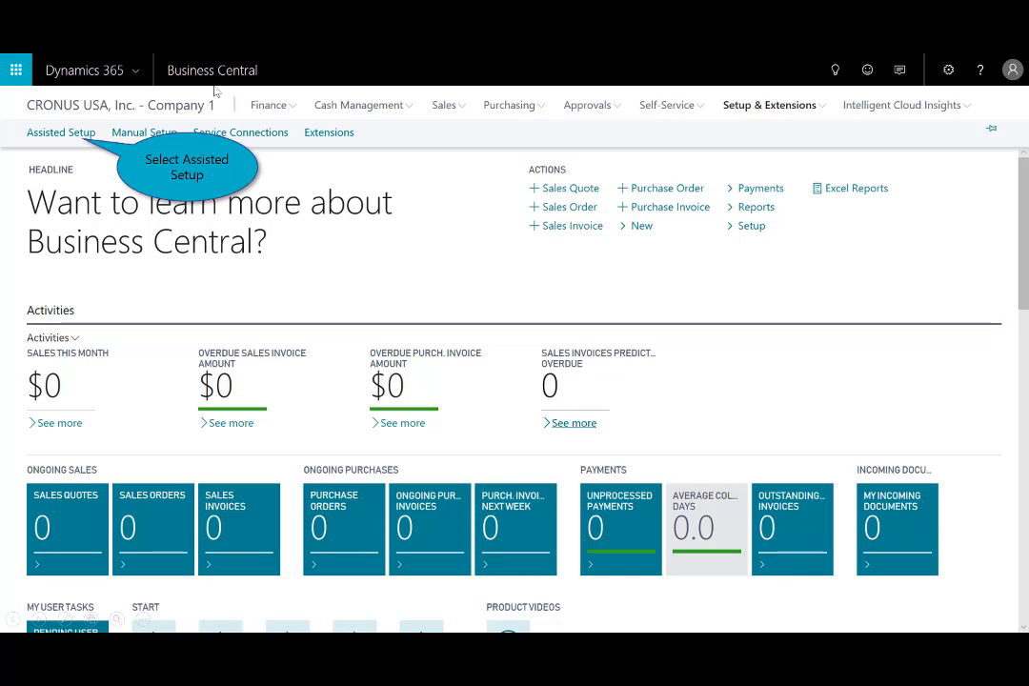
# Start the Migrate business data assisted setup, review the available data migrators, and keep Import from Excel as the data source.
pyautogui.click(82, 136)
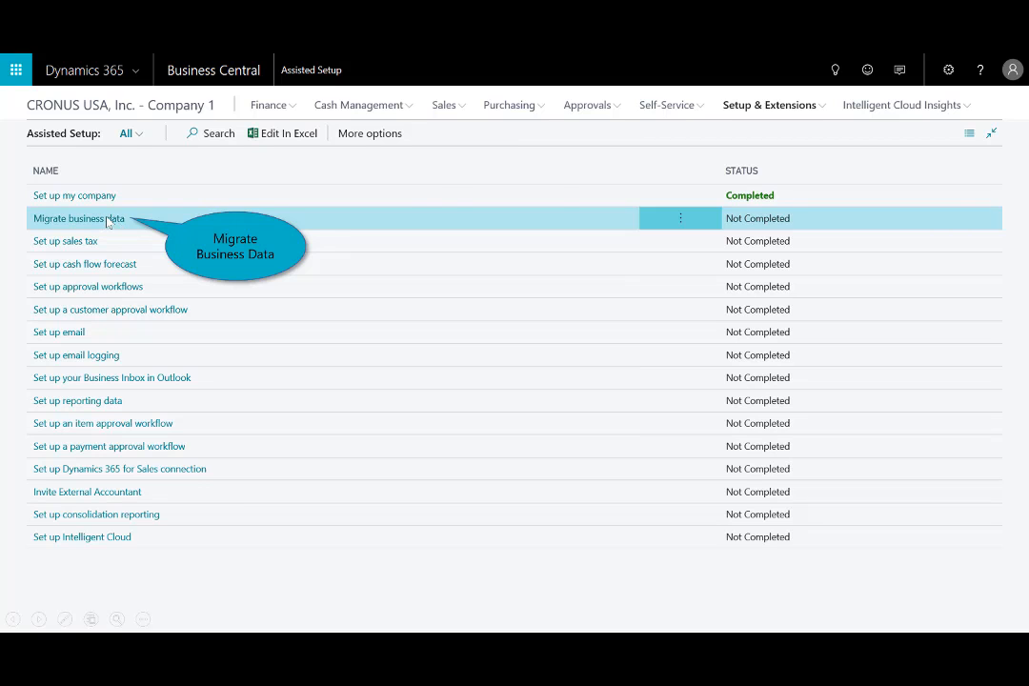
pyautogui.click(108, 221)
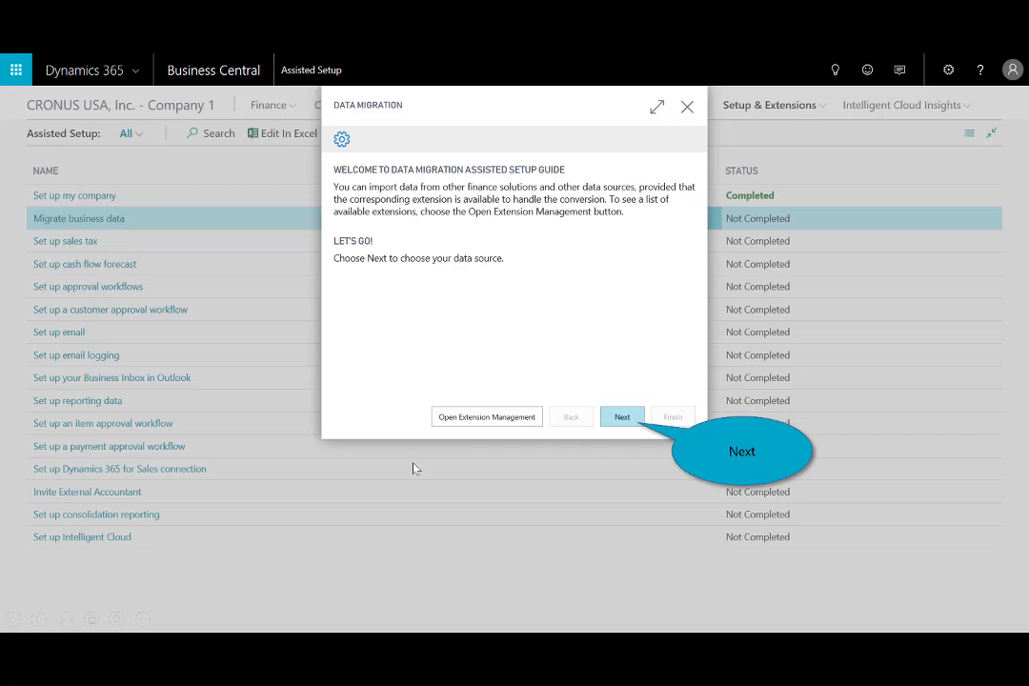
pyautogui.click(625, 419)
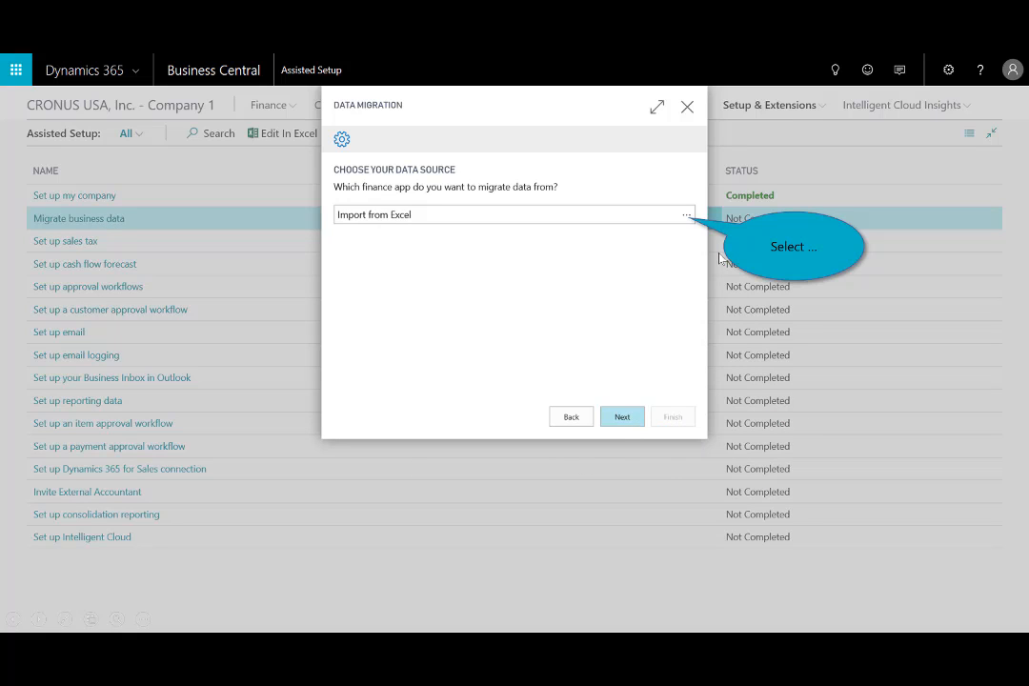
pyautogui.click(687, 218)
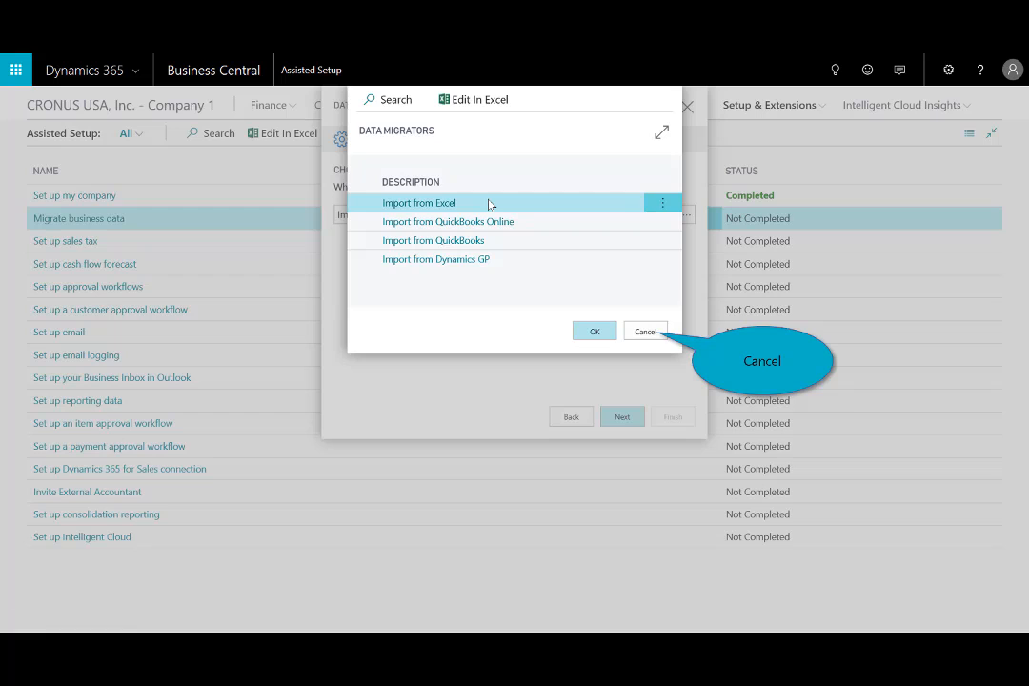
pyautogui.click(645, 331)
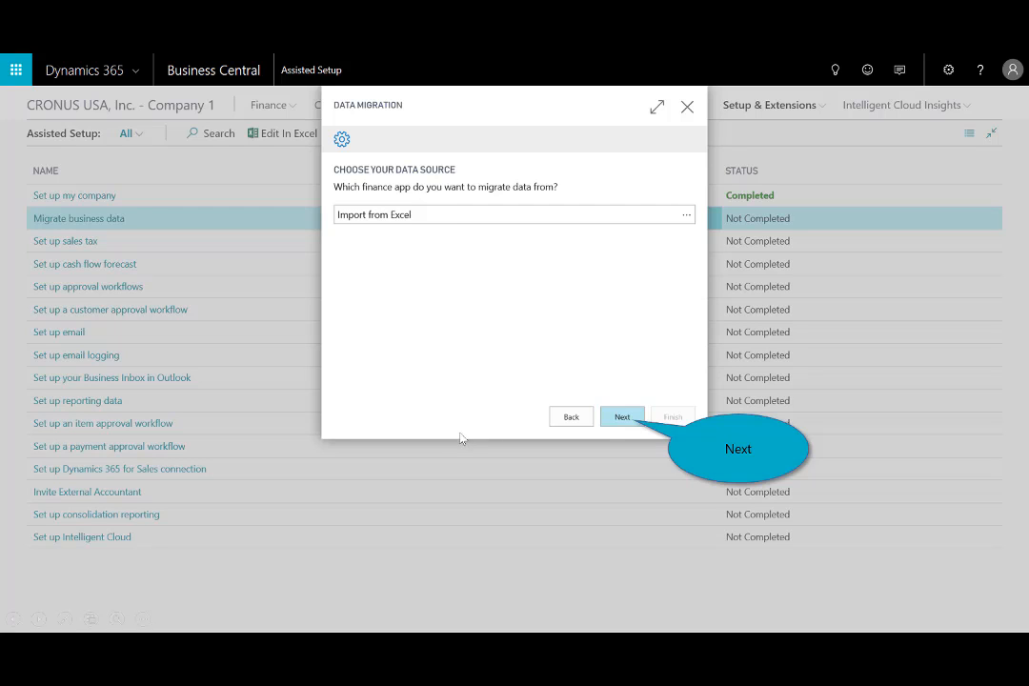
pyautogui.click(631, 423)
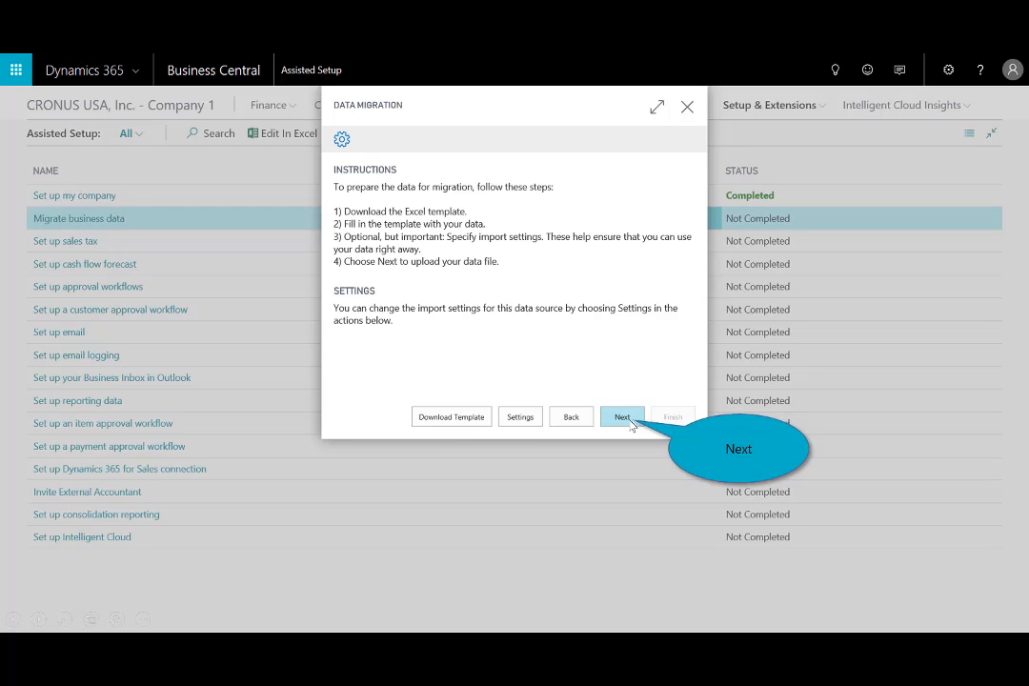
# Upload the workbook DataImport_Dynamics365_10-06_2018 MLB.xlsx from Downloads as the migration data file.
pyautogui.click(631, 423)
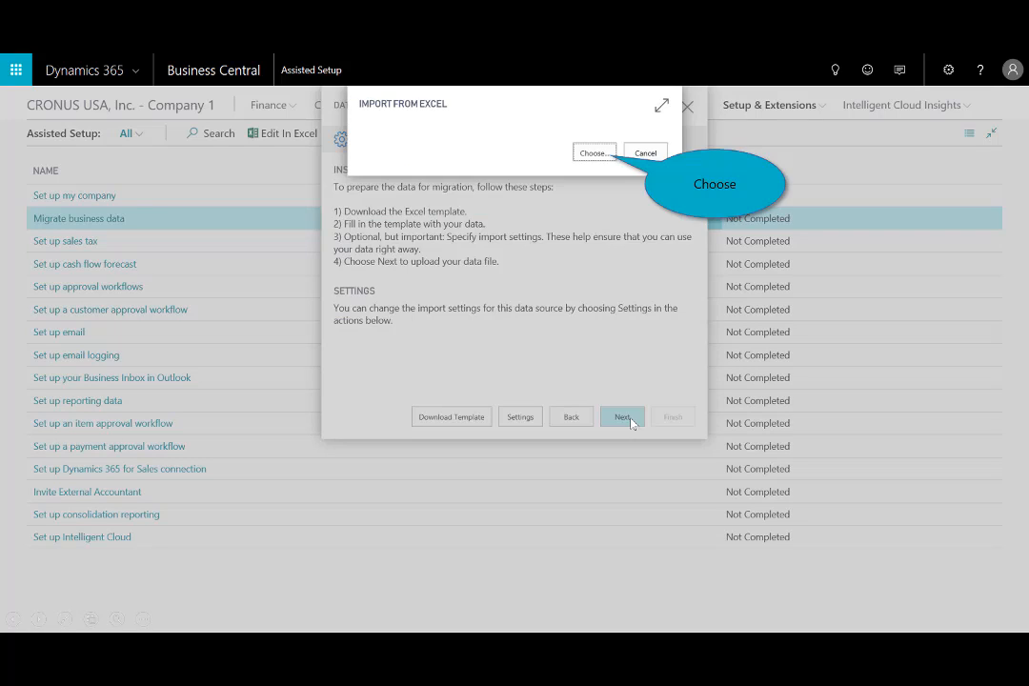
pyautogui.click(596, 157)
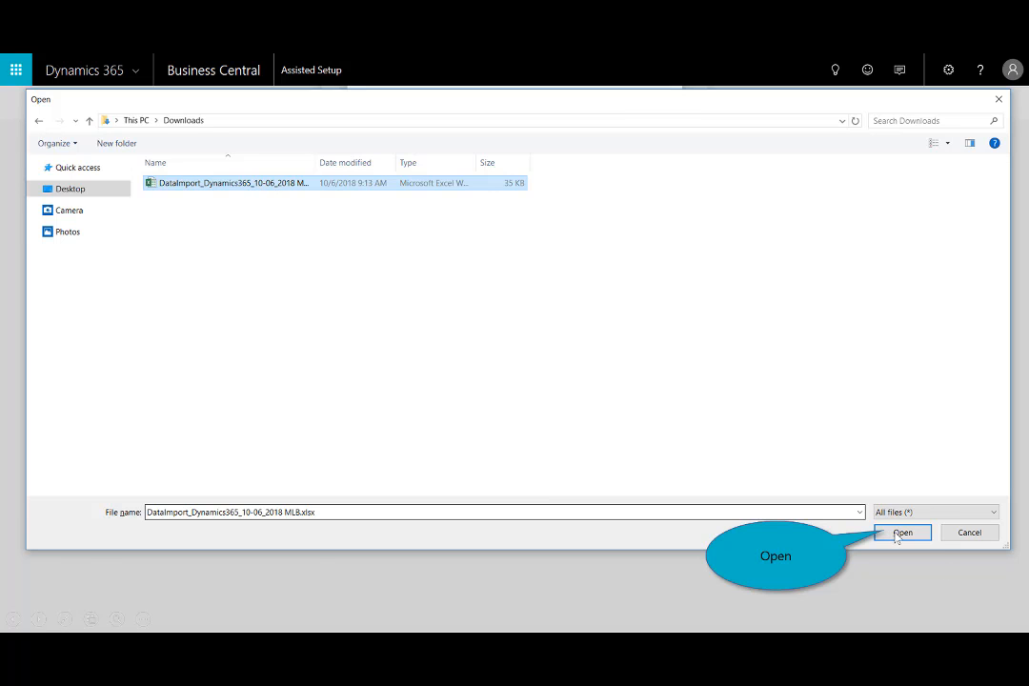
pyautogui.click(896, 533)
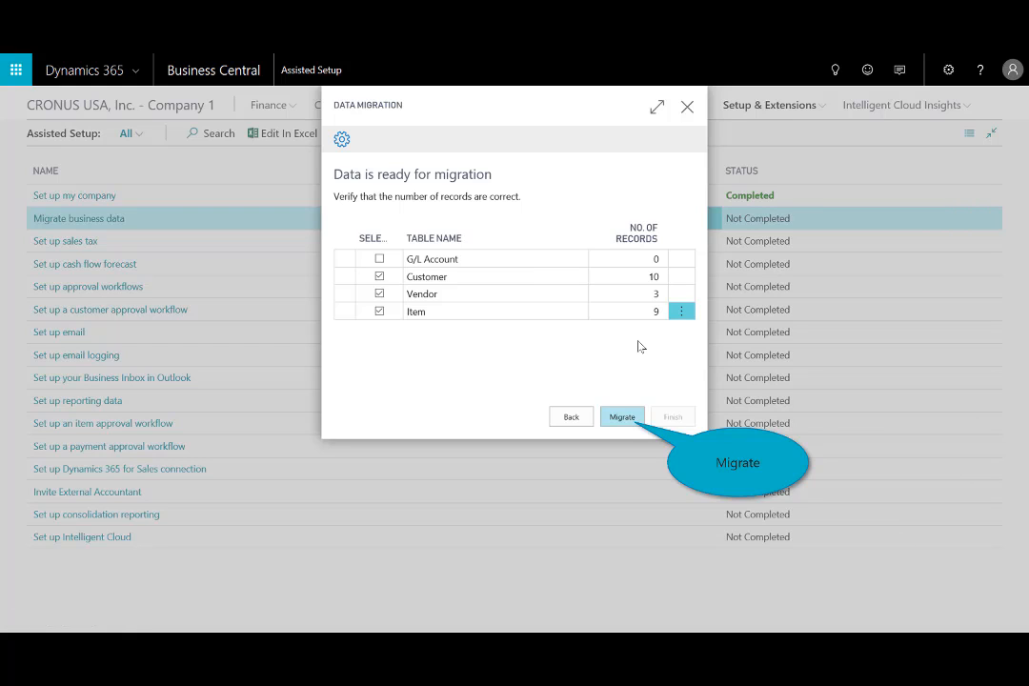
# Migrate the Customer, Vendor and Item tables and finish the Data Migration guide.
pyautogui.click(617, 419)
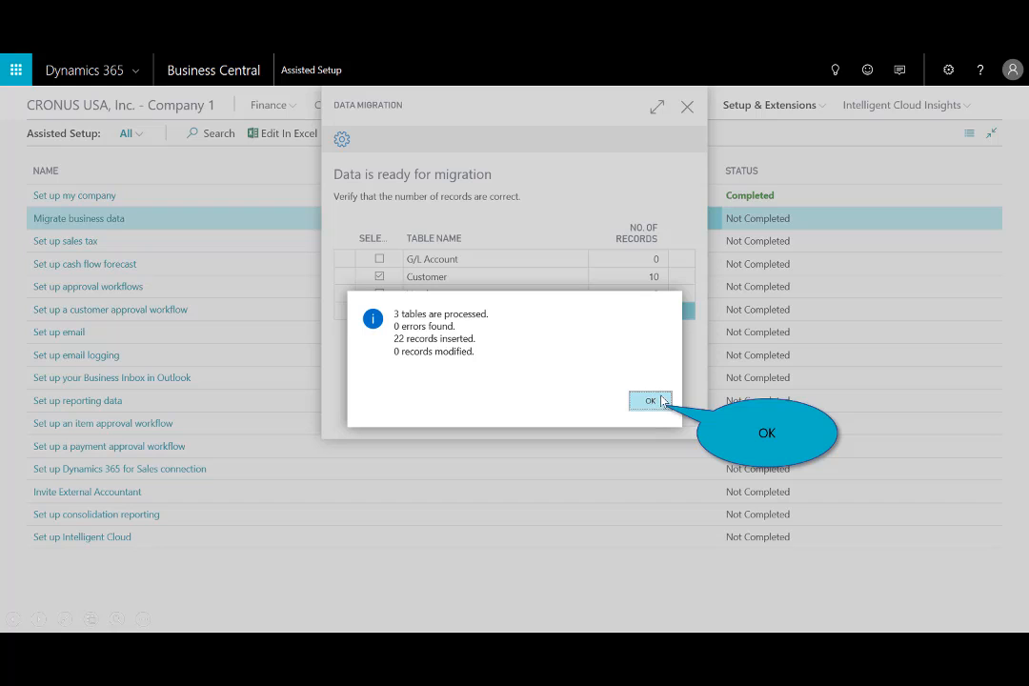
pyautogui.click(651, 401)
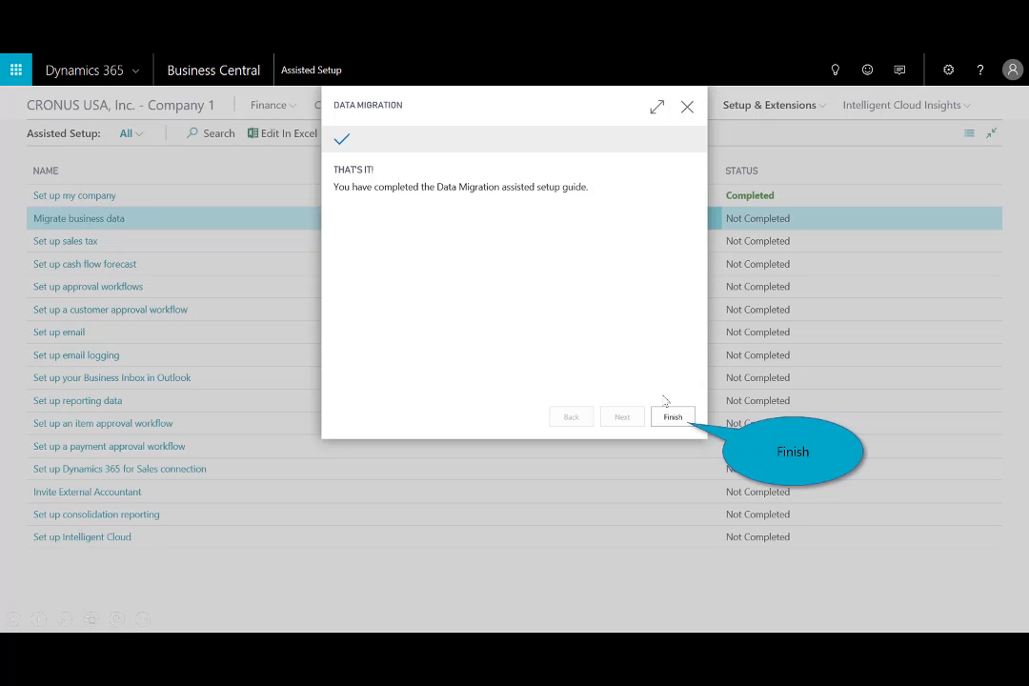
pyautogui.click(672, 416)
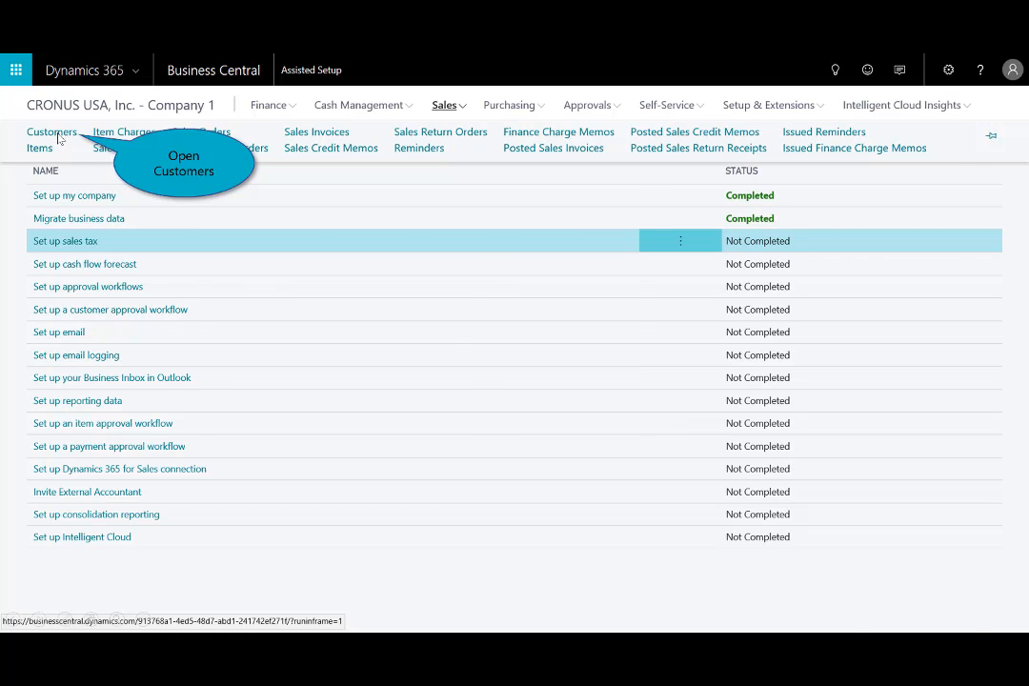
# Check the migrated records in the Customers list and the Items list.
pyautogui.click(53, 133)
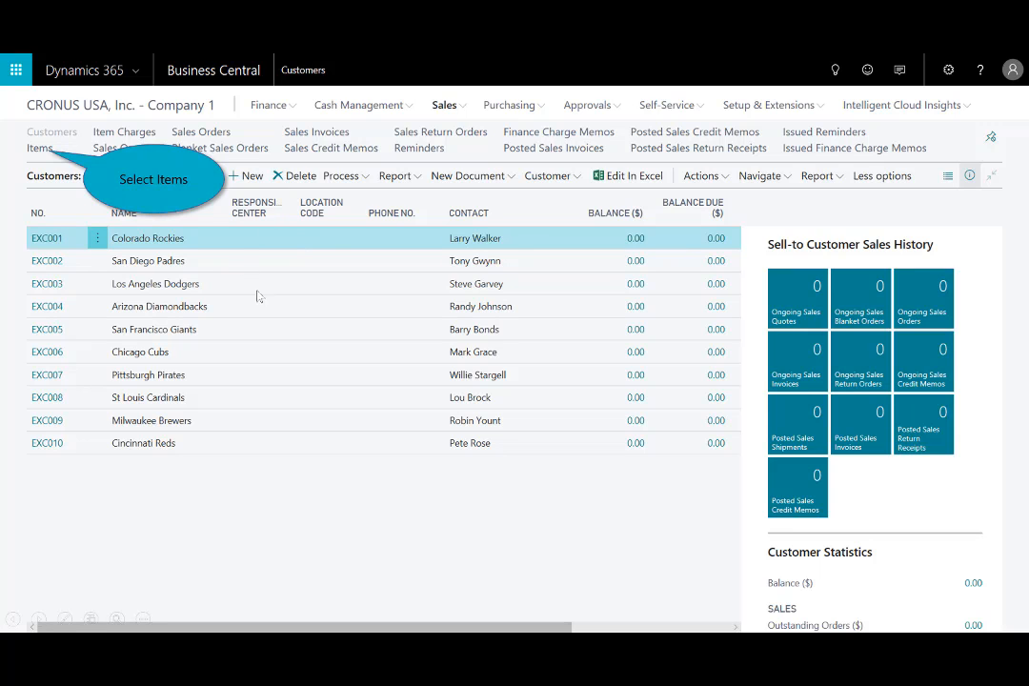
pyautogui.click(32, 149)
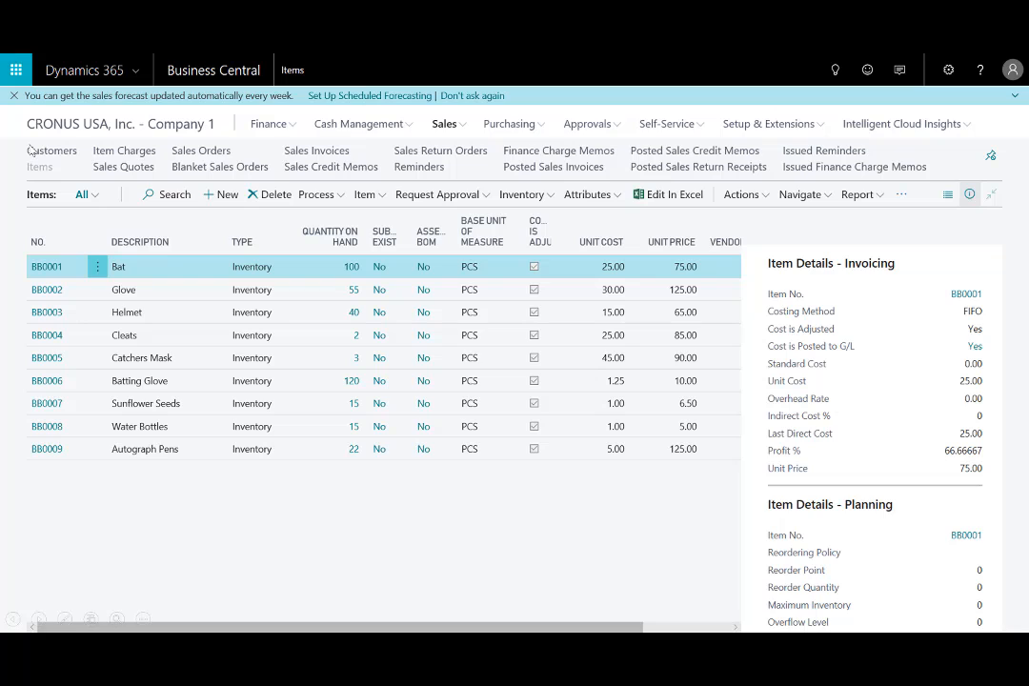